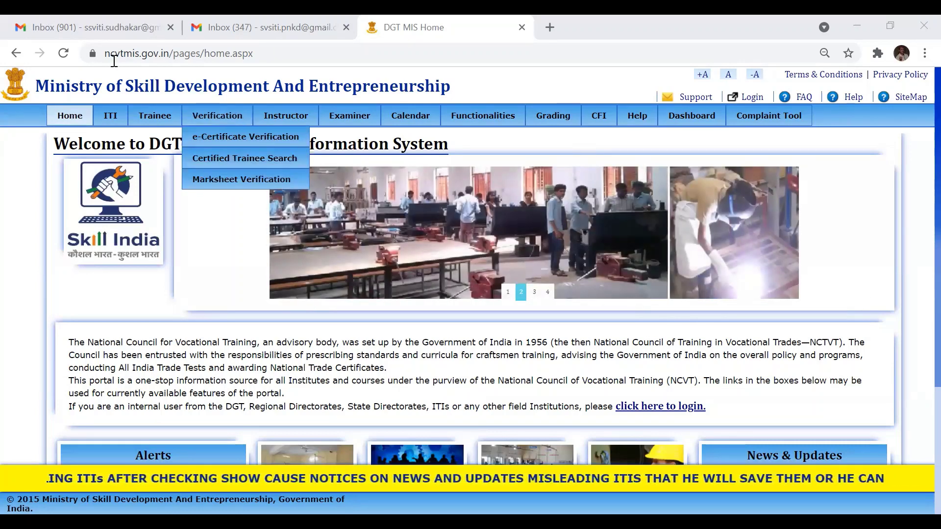
- Browse the portal's Trainee, Examiner and Calendar menus, then show the Complaint Tool dropdown
left_click_drag(106, 54, 164, 51)
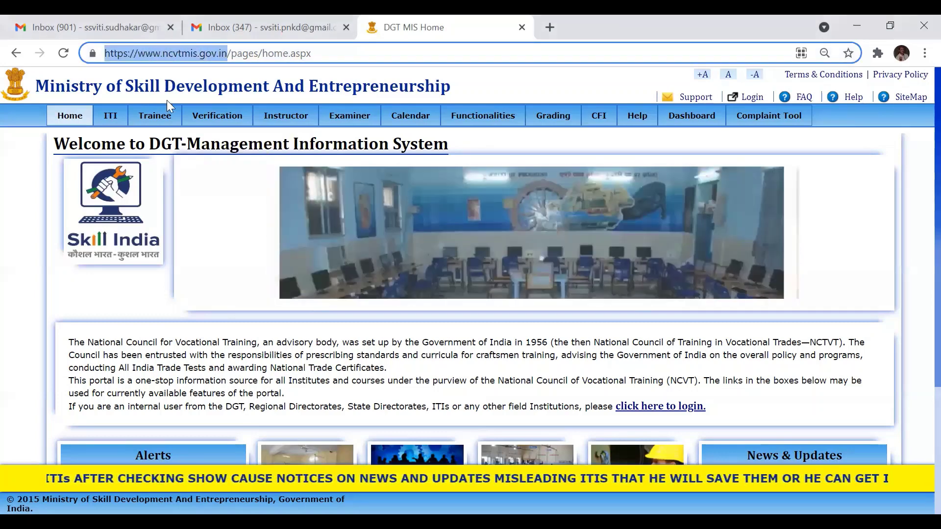
mouse_move(167, 115)
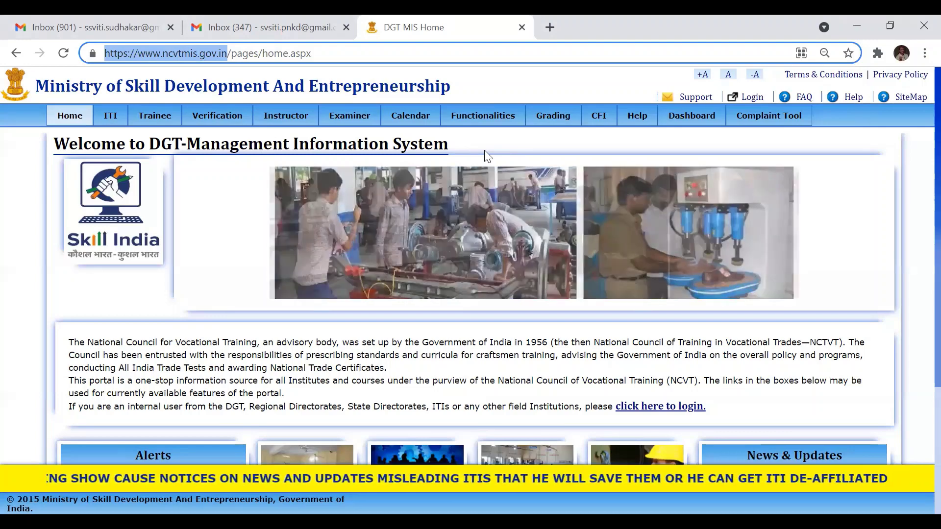
mouse_move(142, 126)
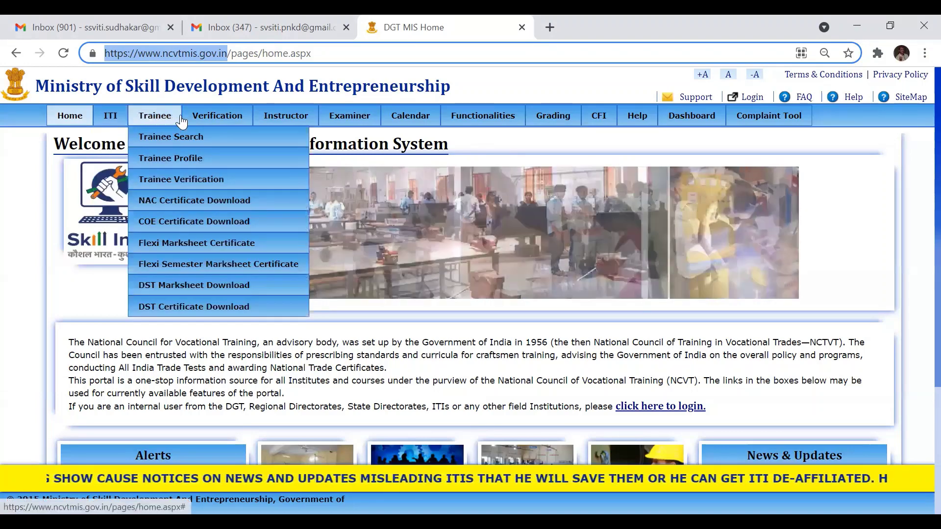
mouse_move(348, 117)
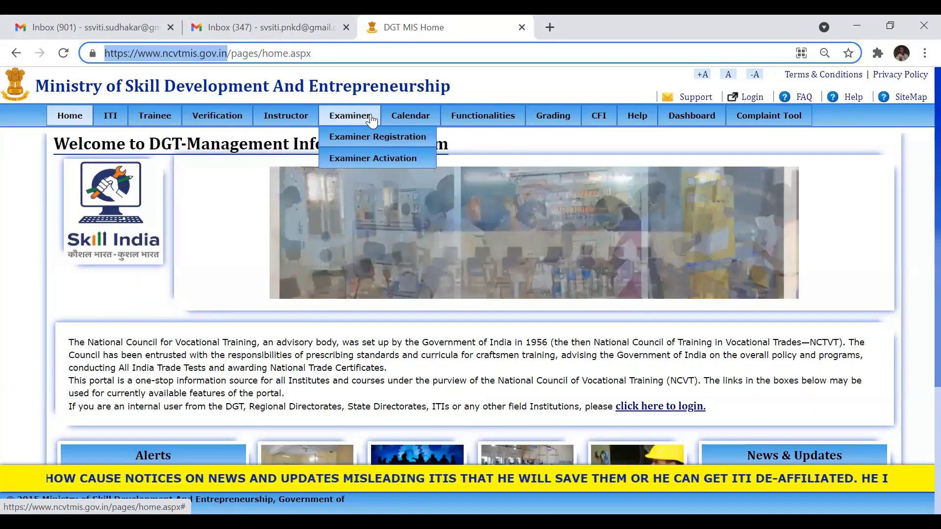
mouse_move(443, 121)
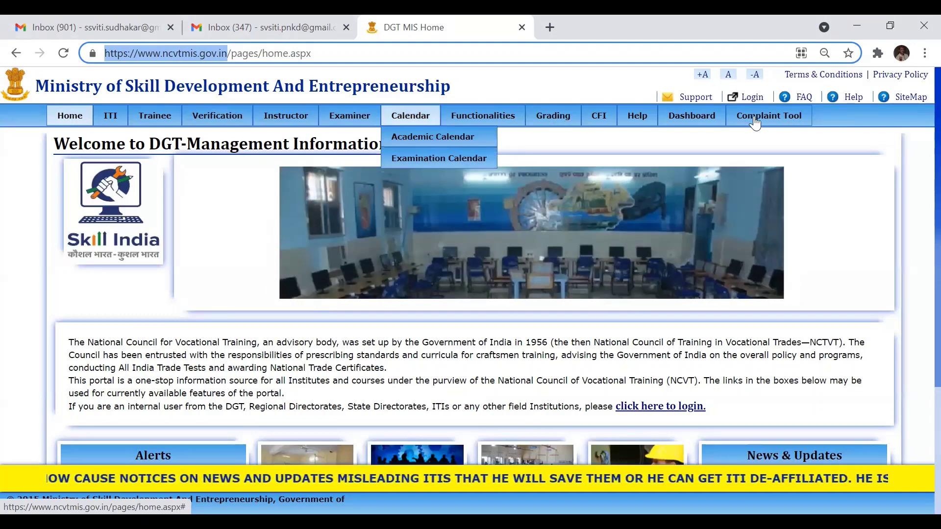
mouse_move(768, 121)
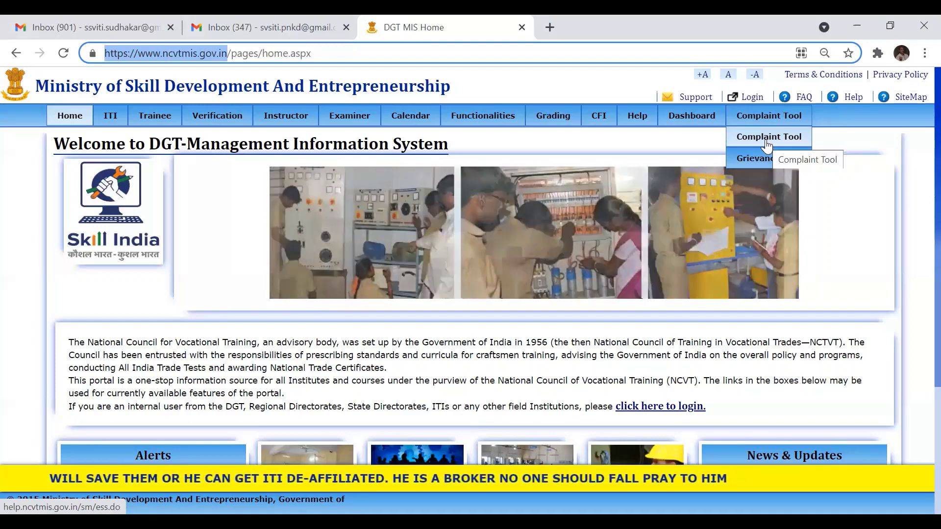
- Open the DGT Service Desk login page from Complaint Tool and focus the Username field
left_click(766, 142)
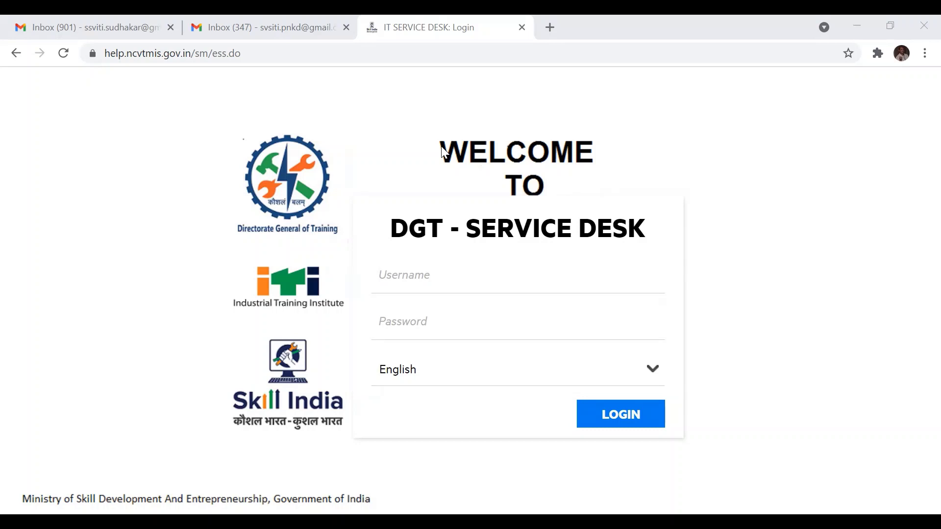
left_click(453, 277)
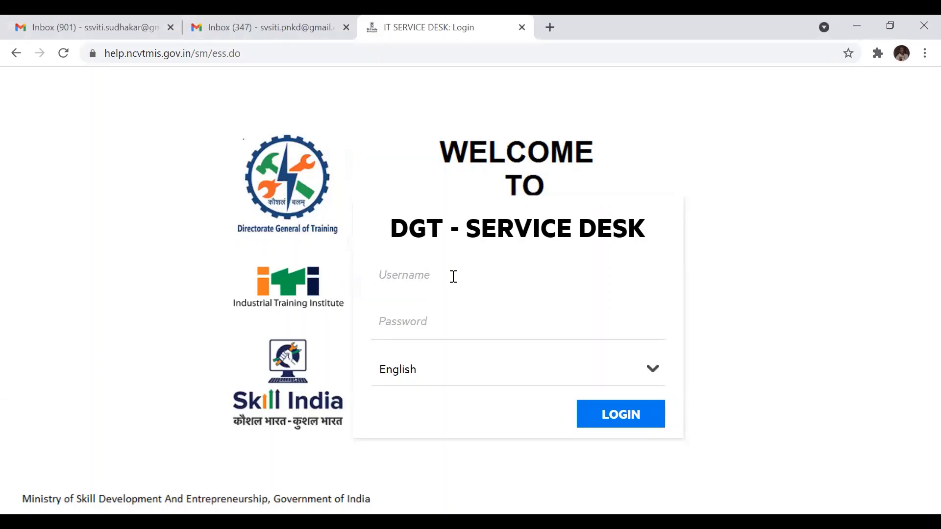
- Log in to DGT Service Desk with the account username
type("PR28000490_C")
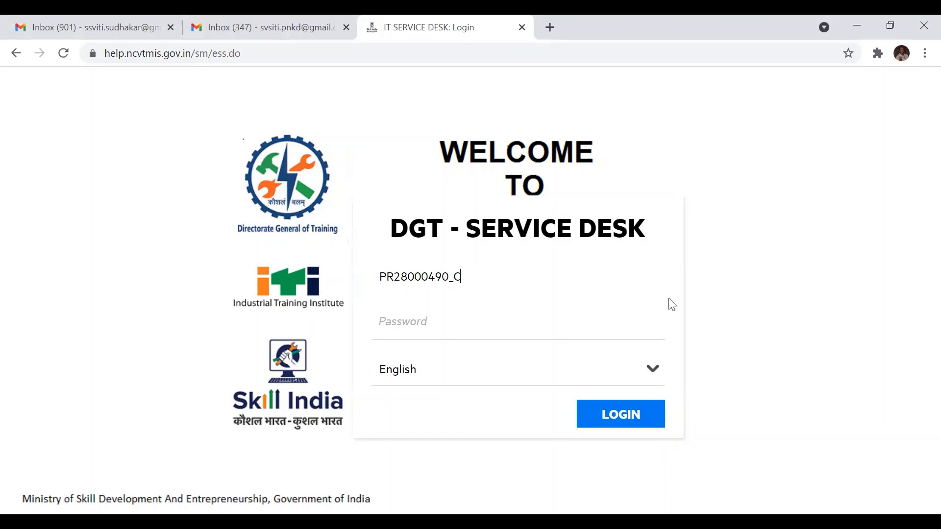
left_click(631, 421)
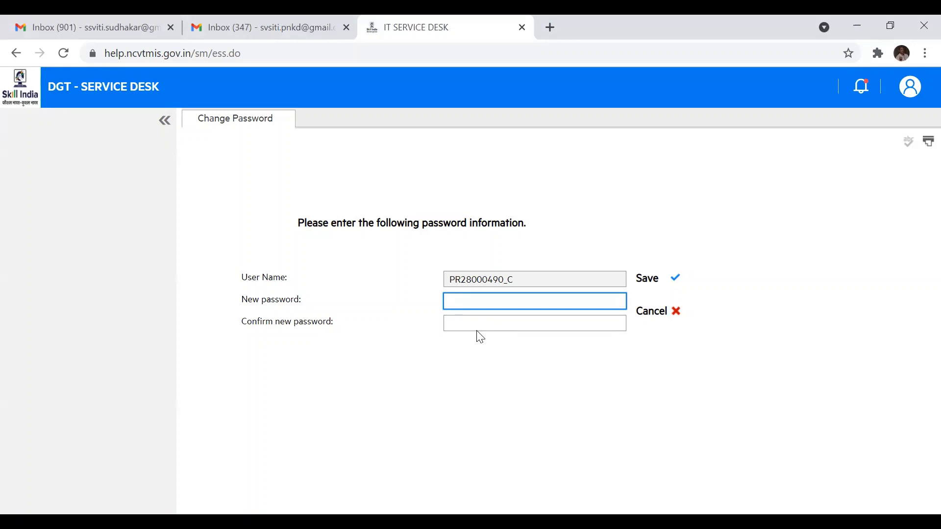
- Enter a new password and its matching confirmation on the Change Password form
type("••••••••")
key("Tab")
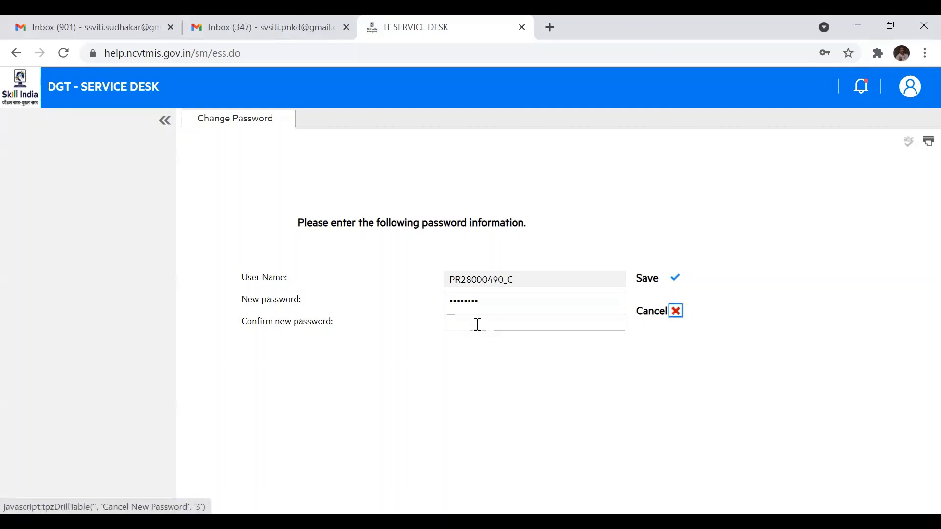
left_click(478, 323)
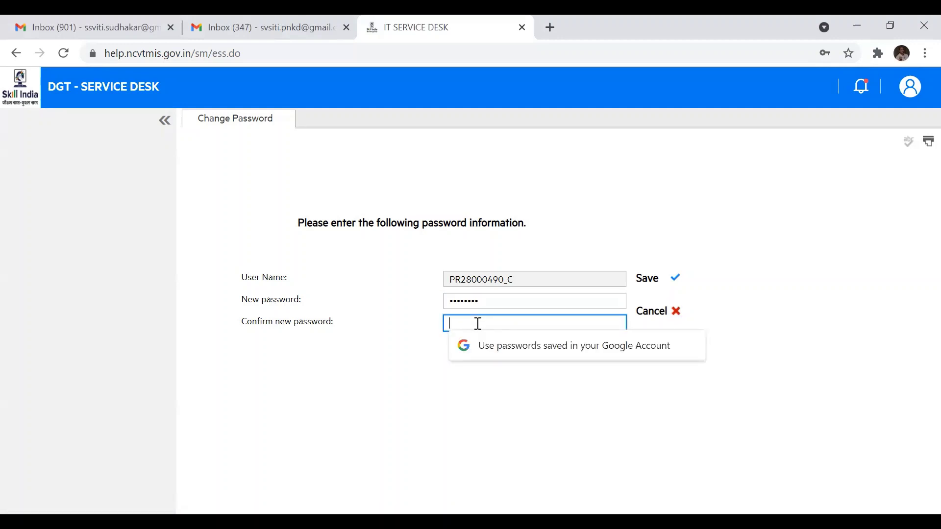
type("•••")
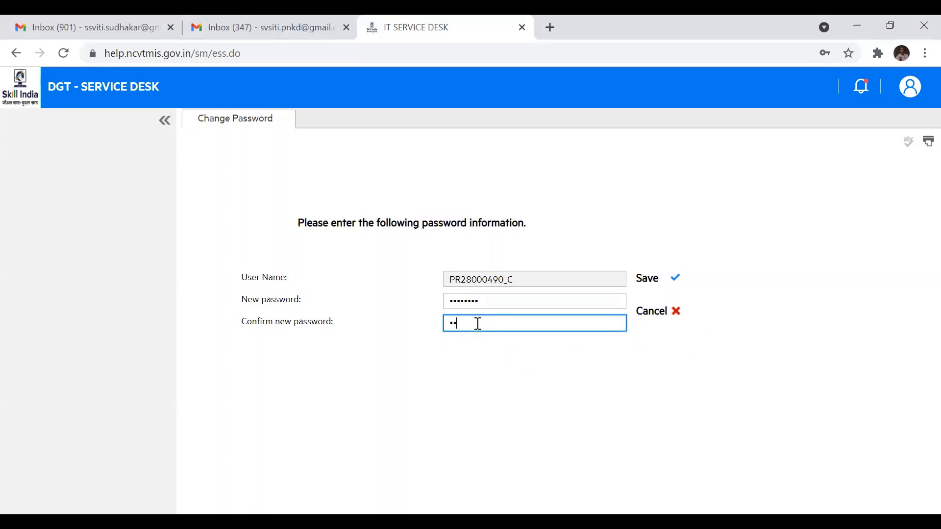
type("•••••")
- Save the new password and acknowledge the password-changed message
key("Return")
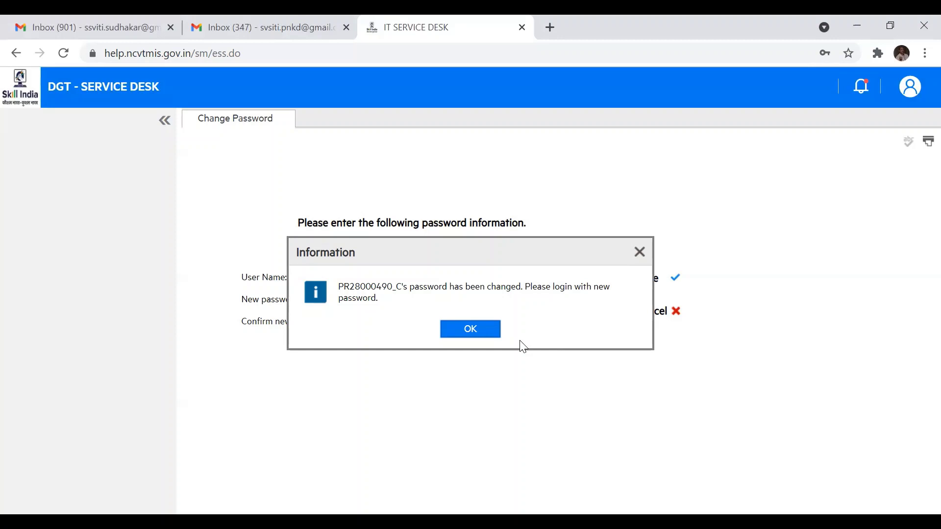
left_click(468, 337)
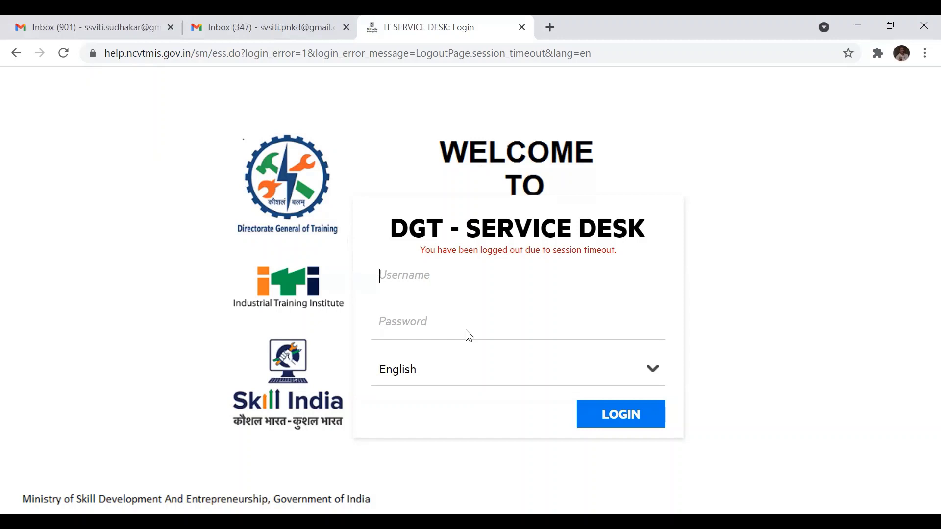
- Retry login with the account username, which is rejected as an invalid login
type("PR28000490_C")
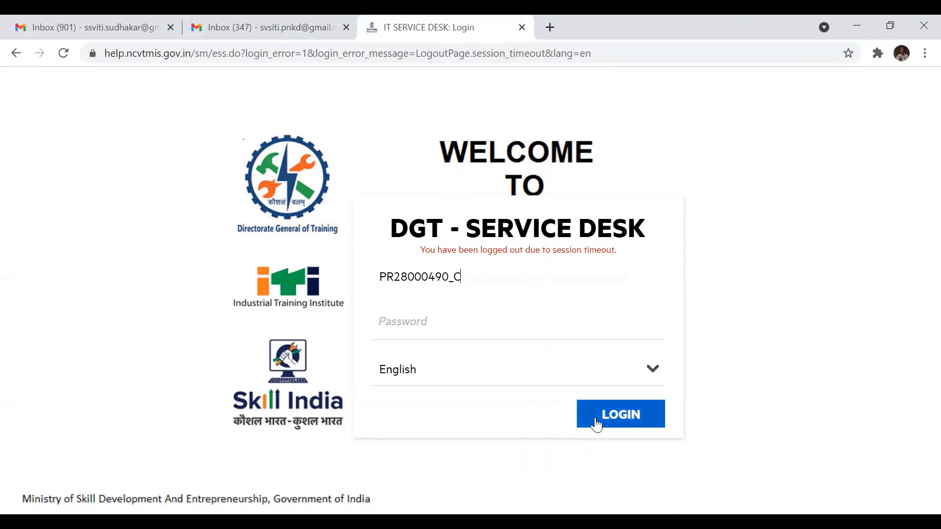
left_click(617, 426)
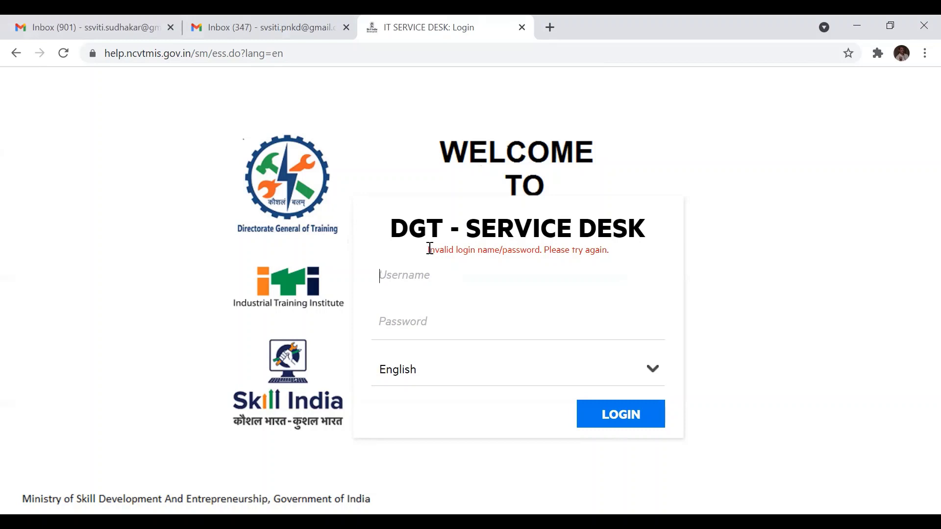
left_click_drag(428, 250, 604, 248)
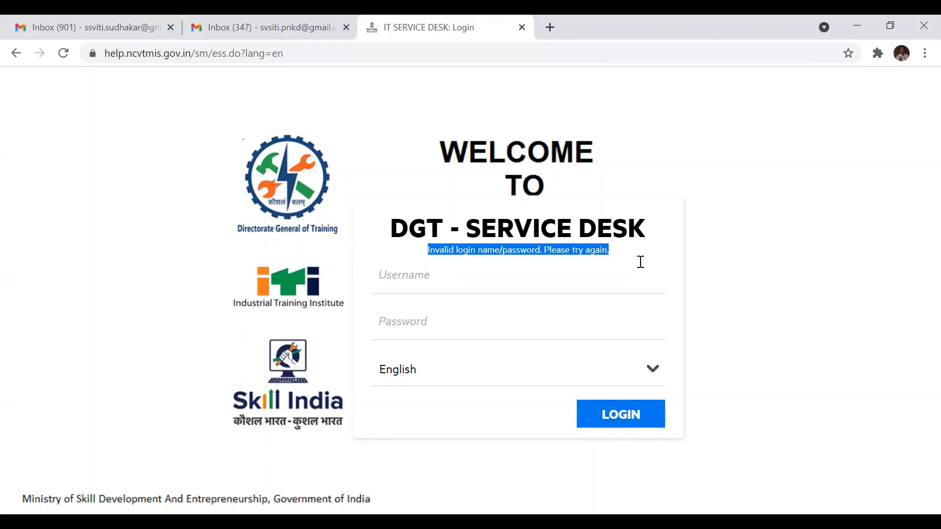
- Sign in with the account login ID and the new password
left_click(500, 290)
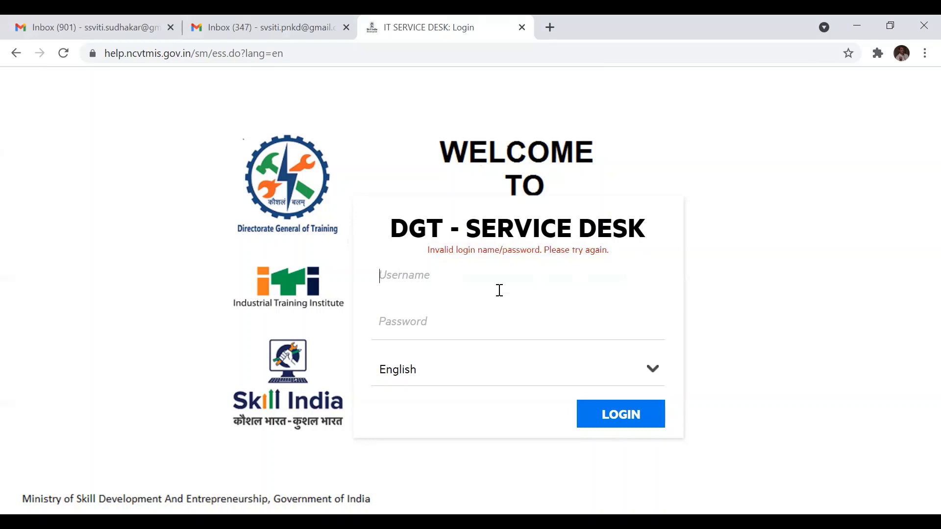
type("PR28000490_c")
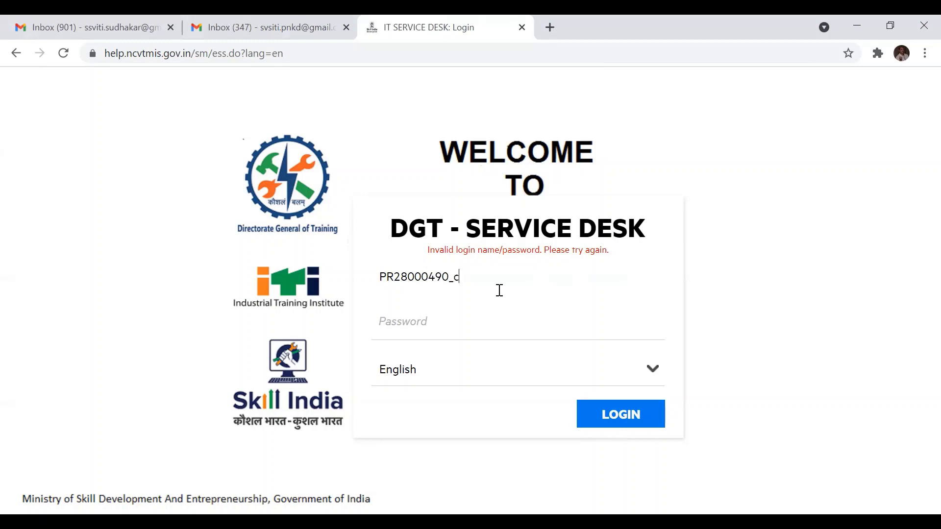
key("Tab")
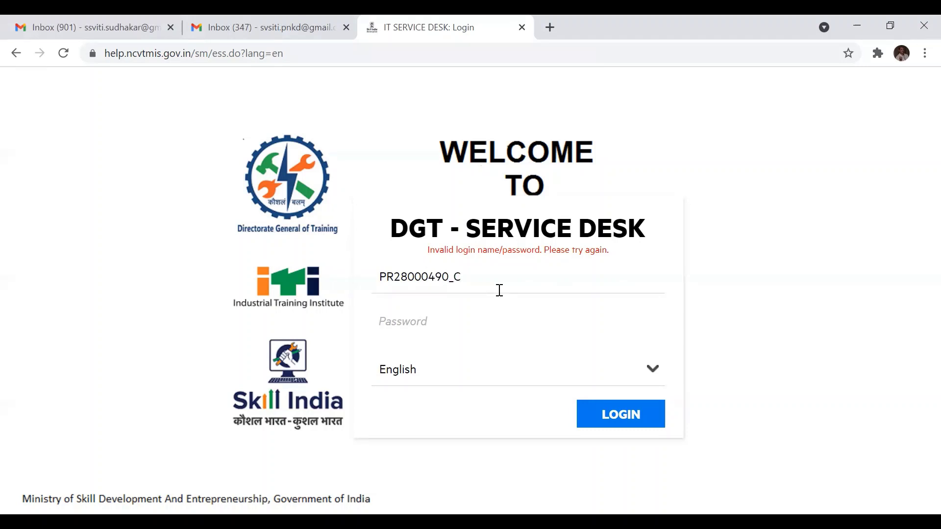
type("••••••••")
left_click(618, 419)
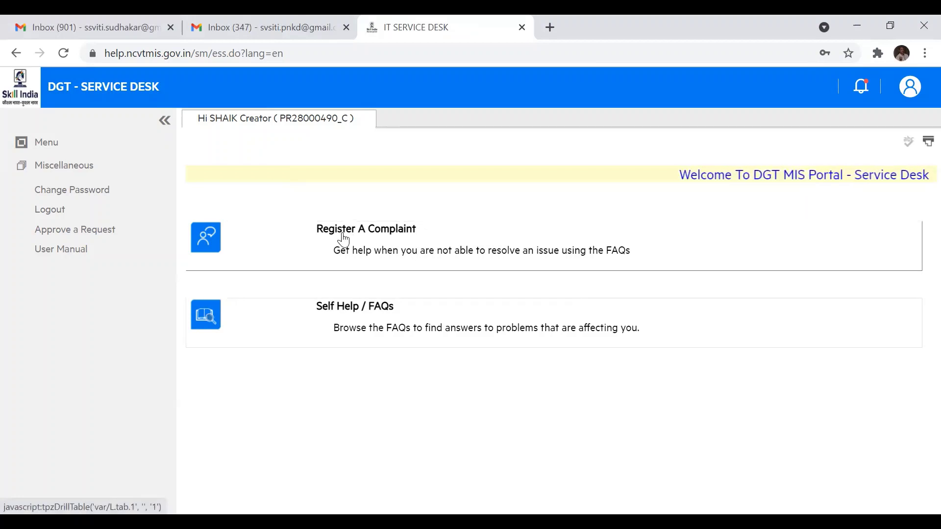
- Open Self Help / FAQs and expand the sidebar Menu listing complaint options
left_click(388, 308)
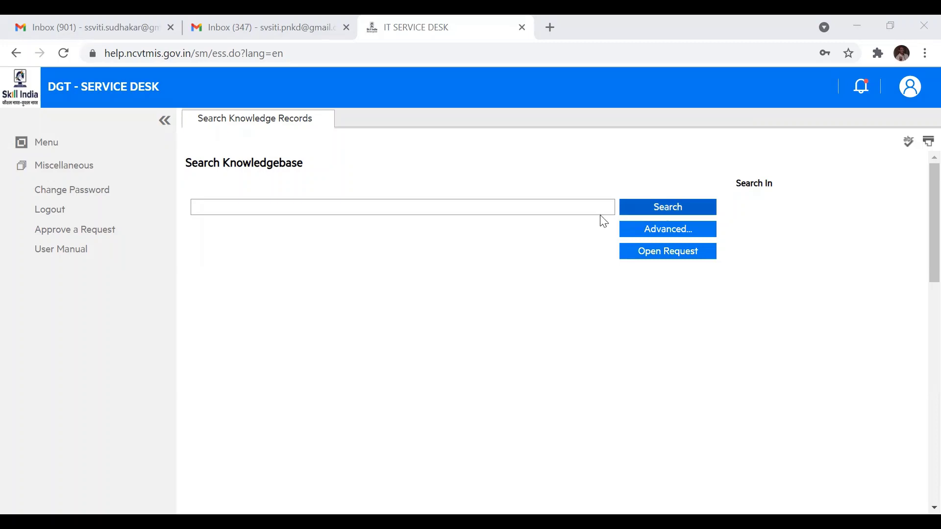
left_click(47, 143)
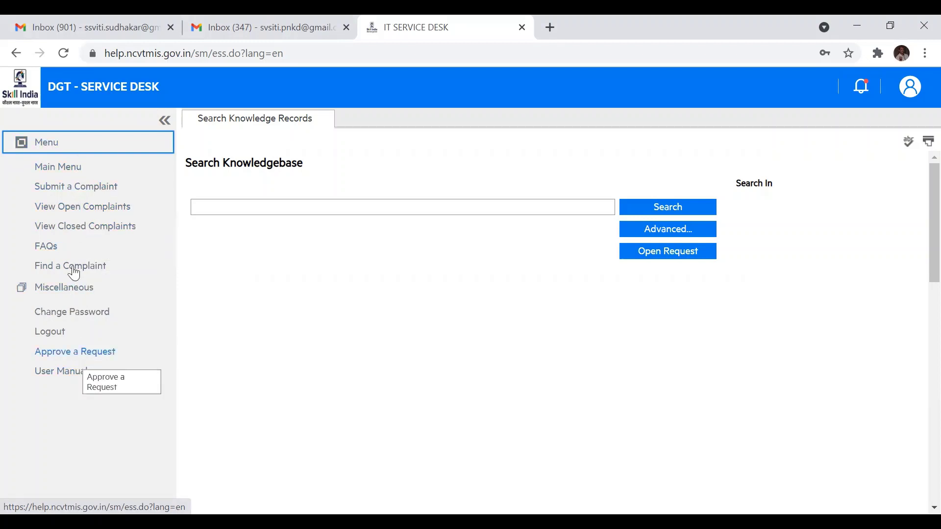
- Choose Submit a Complaint to open a blank Create New Interaction form
left_click(84, 185)
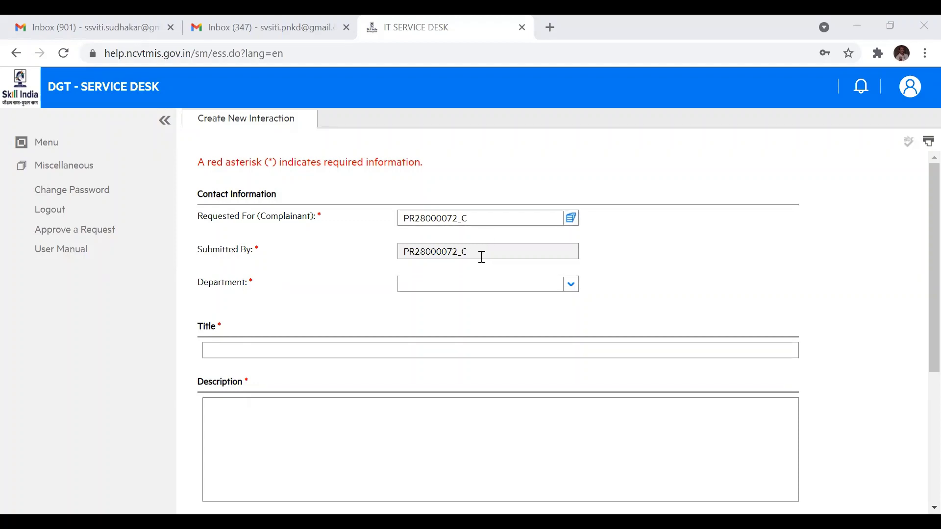
- Set the complaint's Department to ITI
left_click(571, 284)
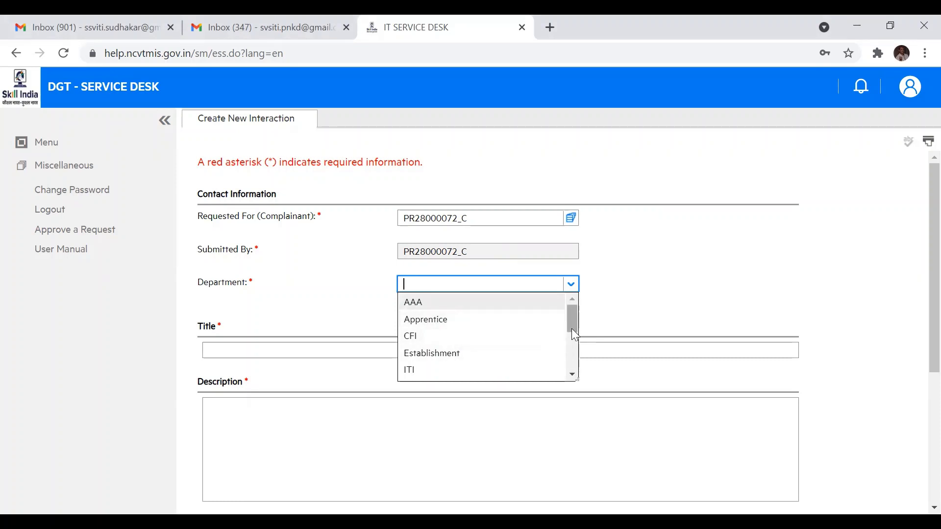
mouse_move(573, 334)
left_mouse_down()
mouse_move(574, 373)
mouse_move(572, 347)
left_mouse_up()
left_click(431, 337)
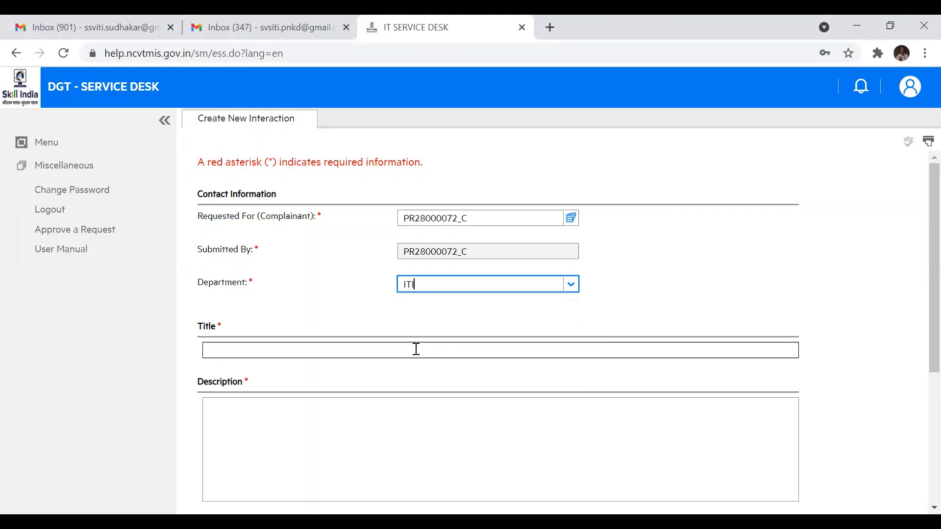
- Fill the Title with 'AITT Oct 2021 - Trainees data is not appearing the data base'
left_click(416, 349)
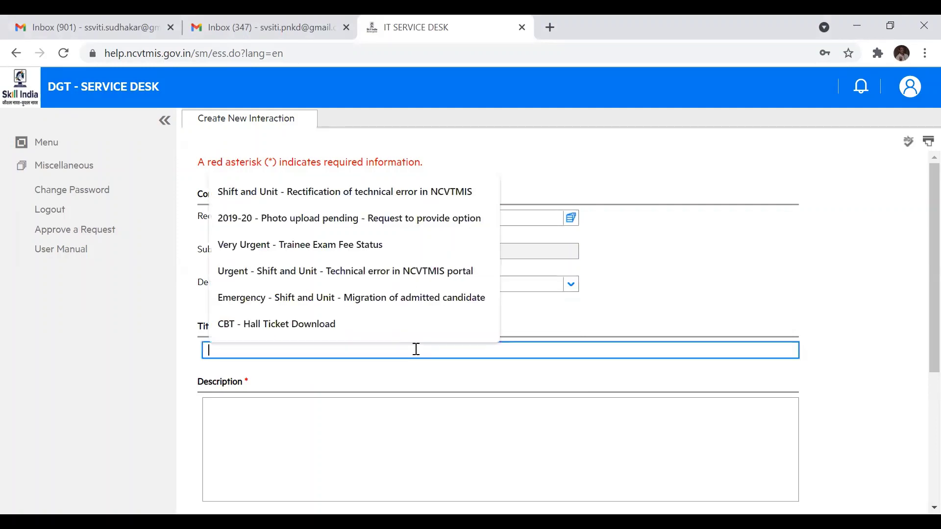
left_click(512, 378)
key("Down")
key("Down")
key("Down")
key("Down")
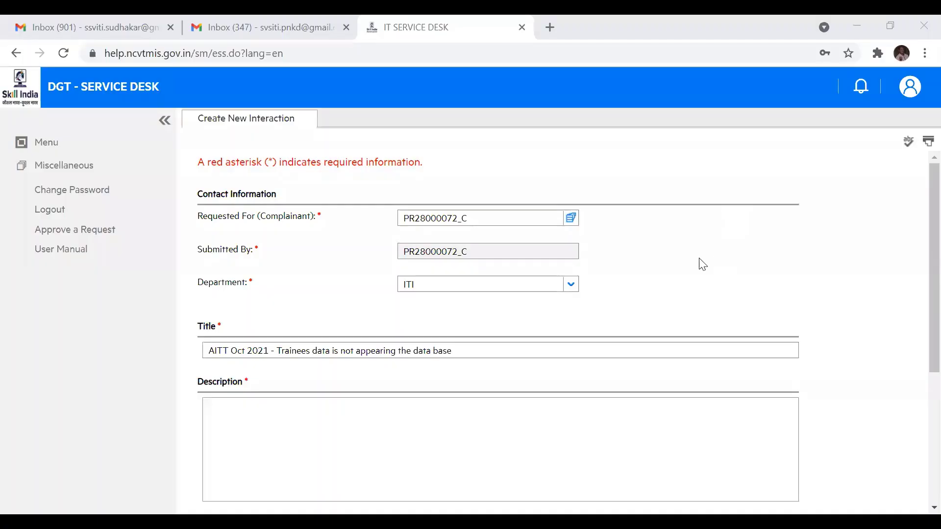
left_click(476, 351)
left_click(477, 352)
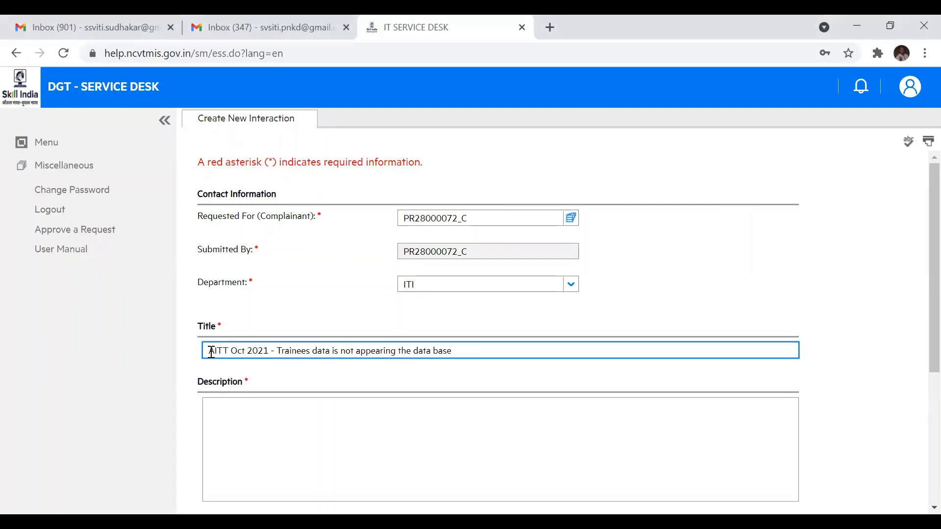
left_click_drag(211, 351, 491, 351)
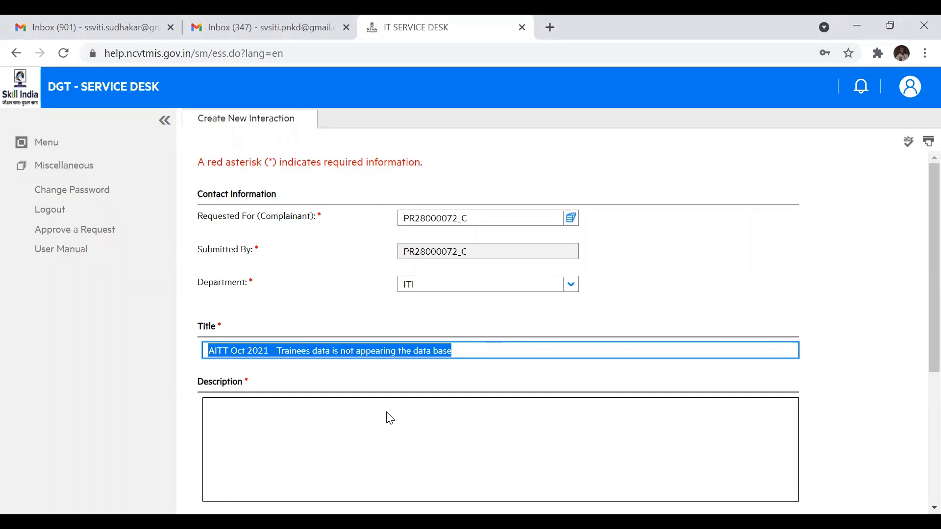
- Paste the letter listing two ex-failed candidates missing from NCVTMIS into the Description box
left_click(299, 403)
key("ctrl+v")
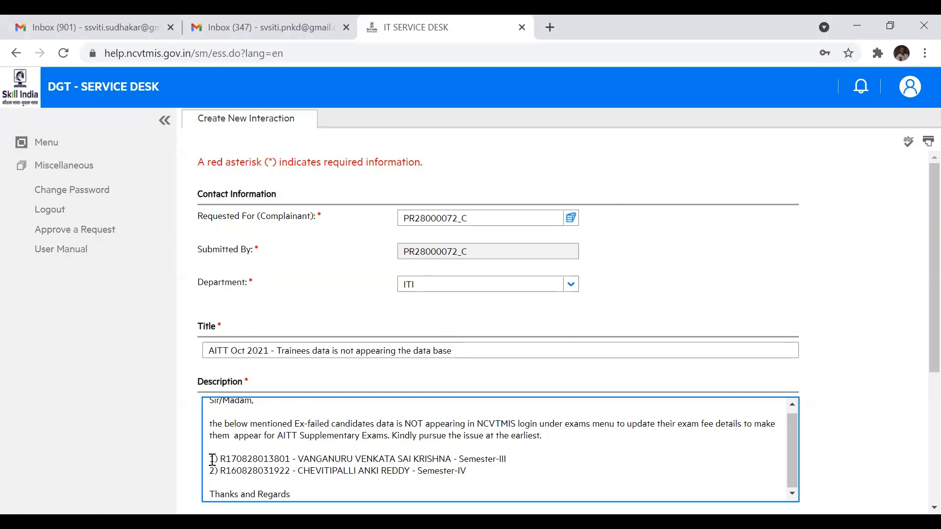
left_click_drag(209, 459, 521, 473)
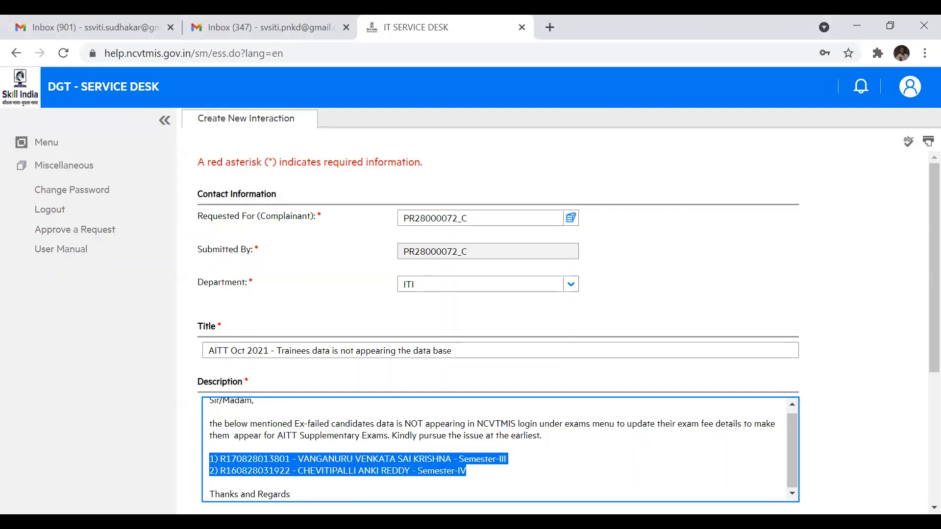
left_click_drag(209, 495, 304, 495)
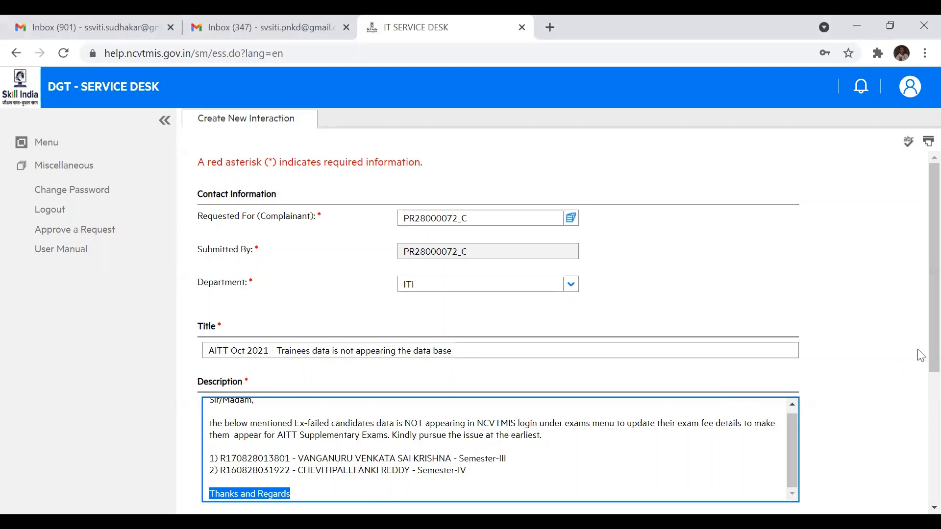
left_click_drag(919, 352, 920, 481)
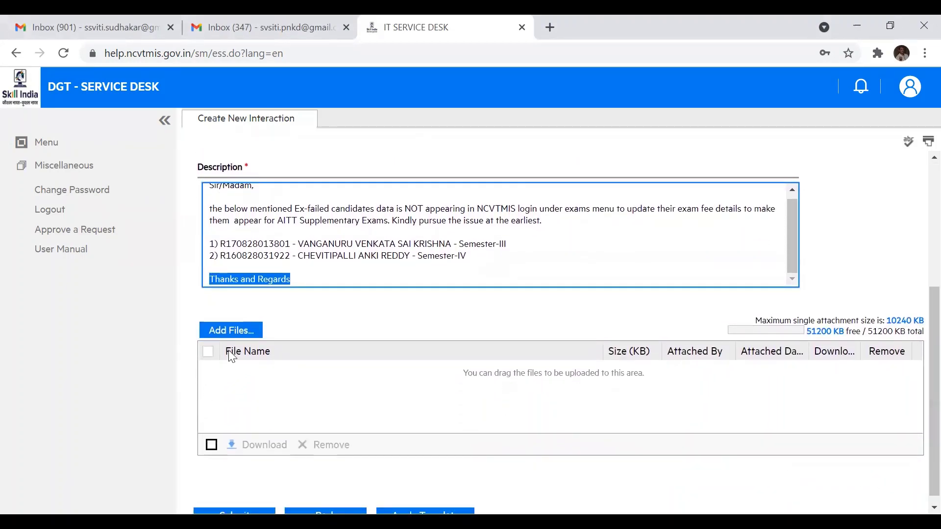
left_click(313, 280)
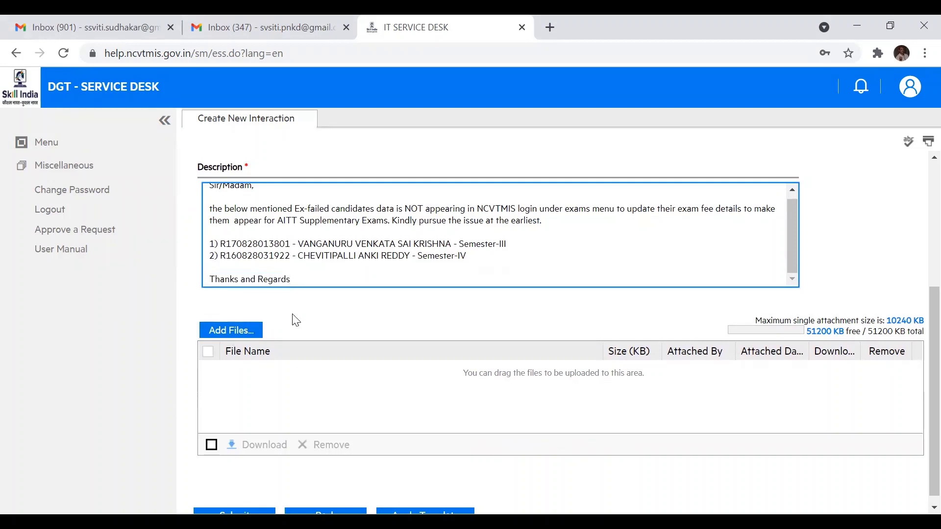
left_click(234, 334)
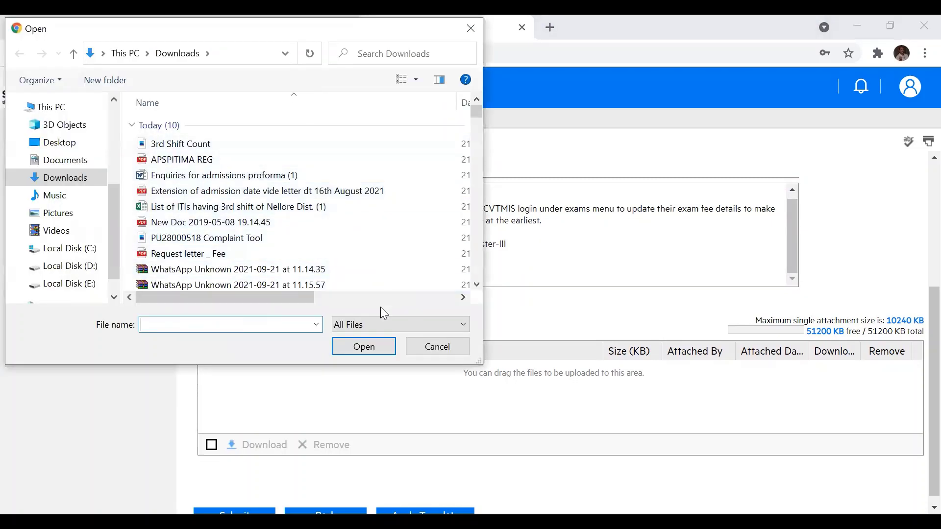
left_click(429, 352)
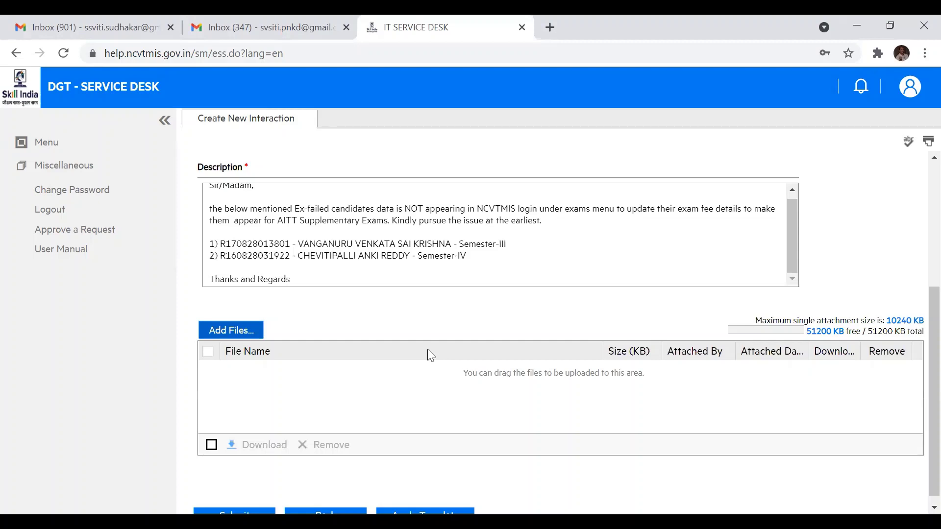
scroll(427, 349, "down", 1)
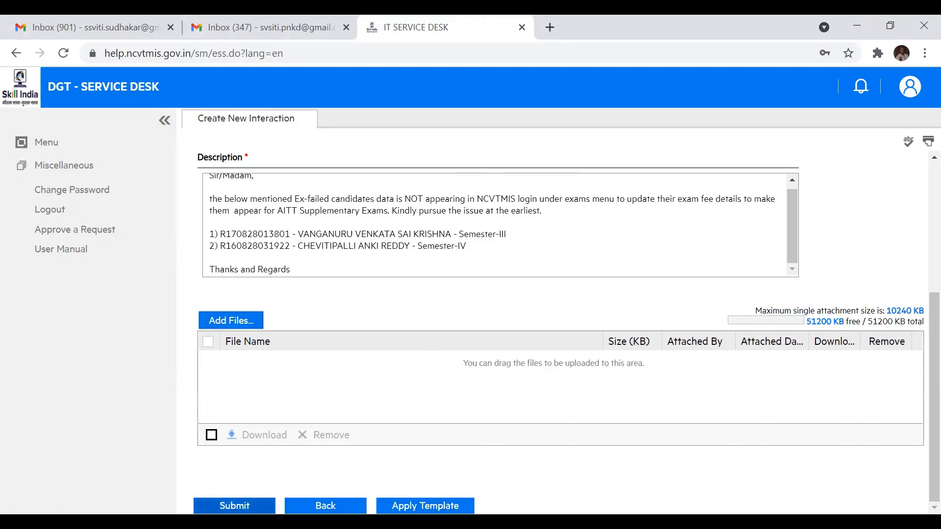
- Submit the complaint and pick the first contact, creating SD217093 in Categorize status
left_click(235, 506)
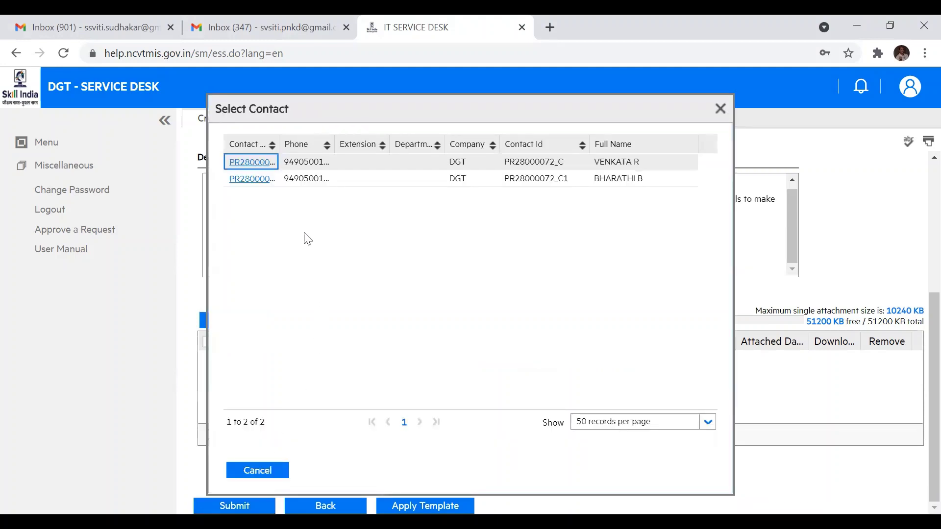
left_click(253, 163)
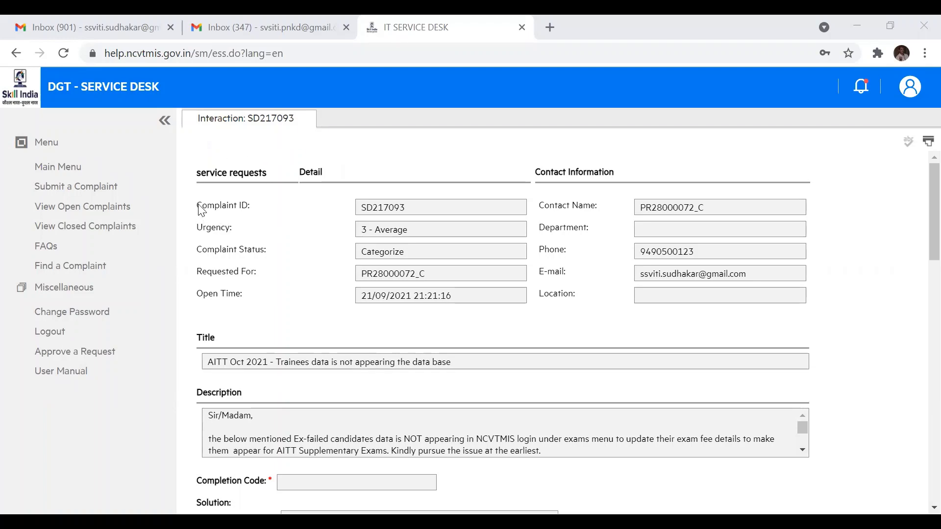
double_click(363, 209)
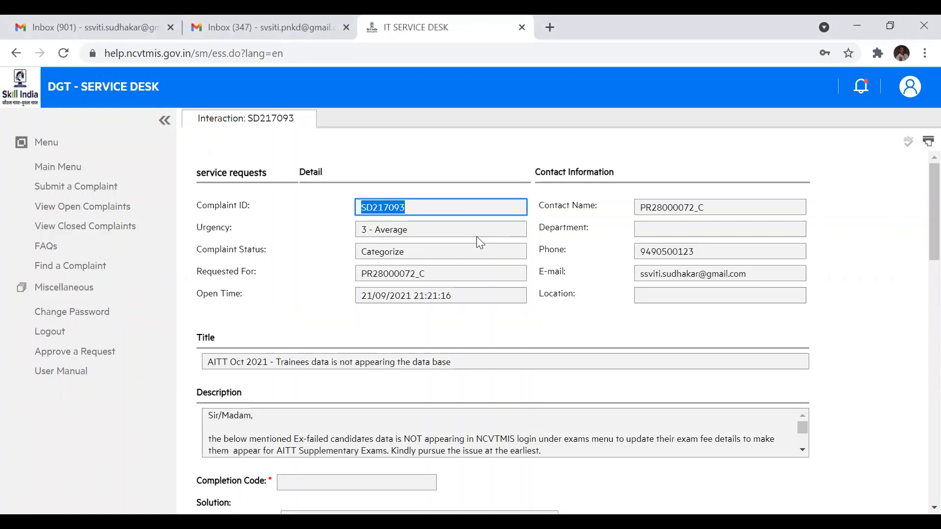
double_click(707, 202)
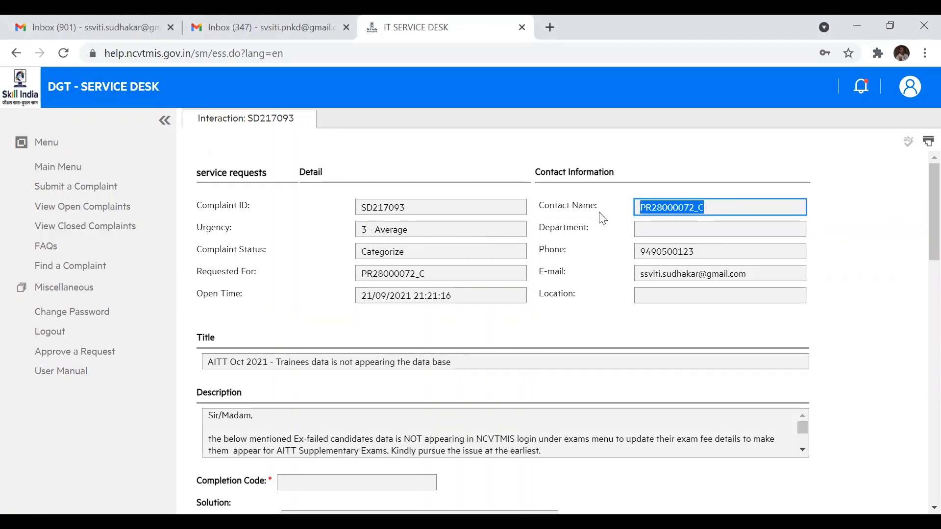
double_click(441, 273)
left_click(747, 276)
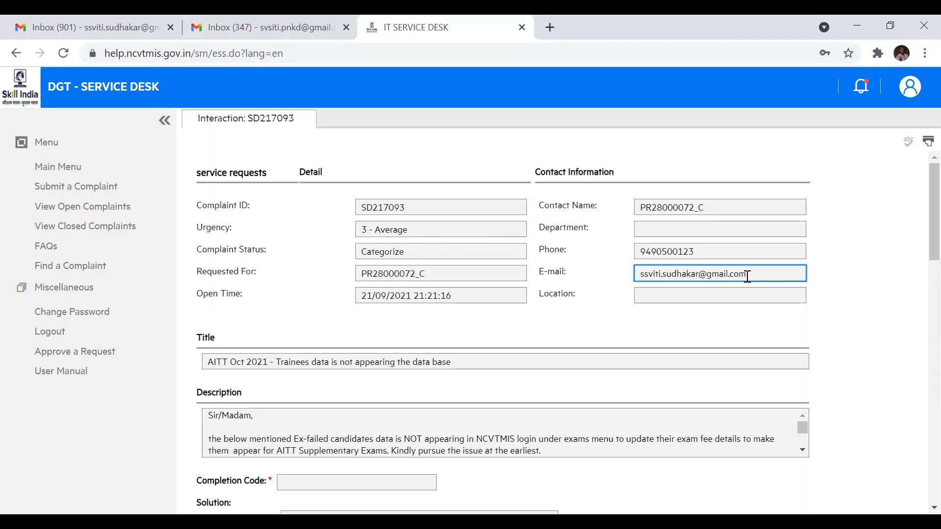
left_click_drag(747, 275, 623, 281)
left_click_drag(722, 250, 548, 257)
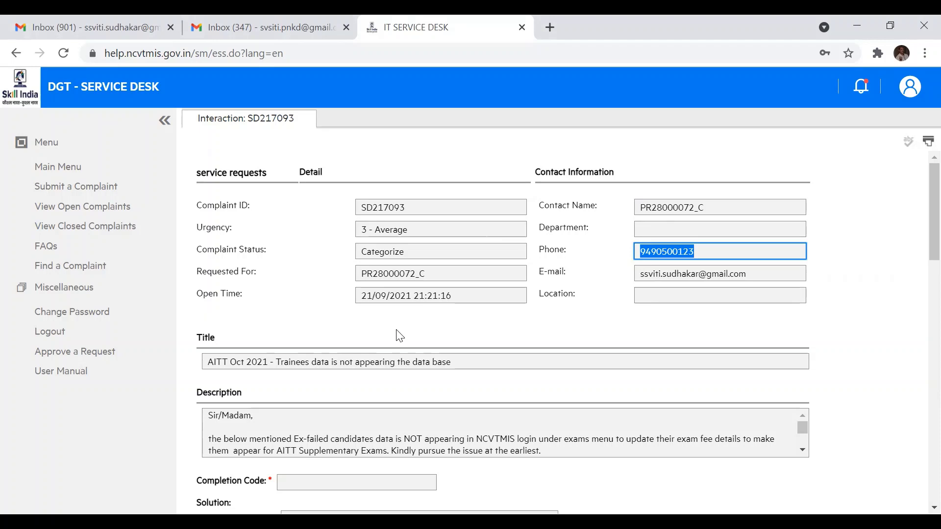
scroll(400, 336, "down", 3)
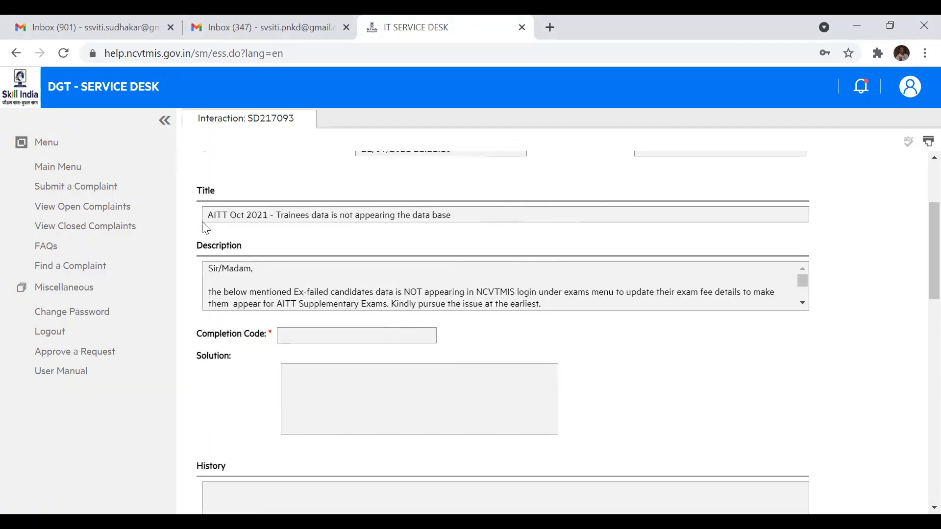
left_click_drag(475, 216, 183, 232)
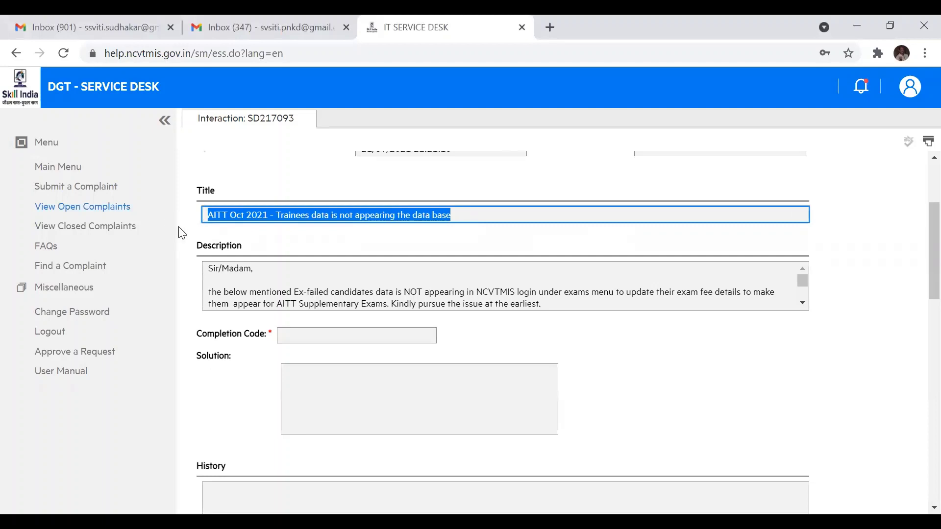
left_click(225, 269)
left_click_drag(225, 269, 588, 301)
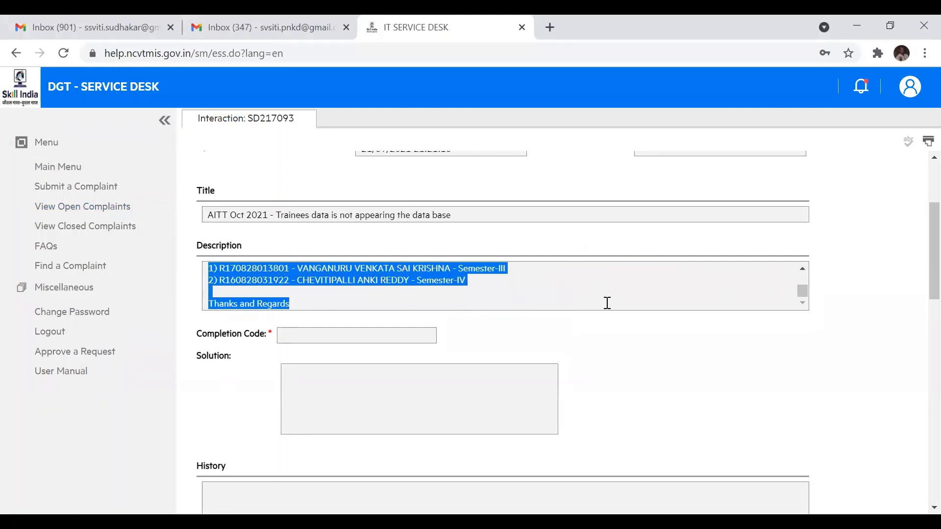
scroll(405, 299, "down", 3)
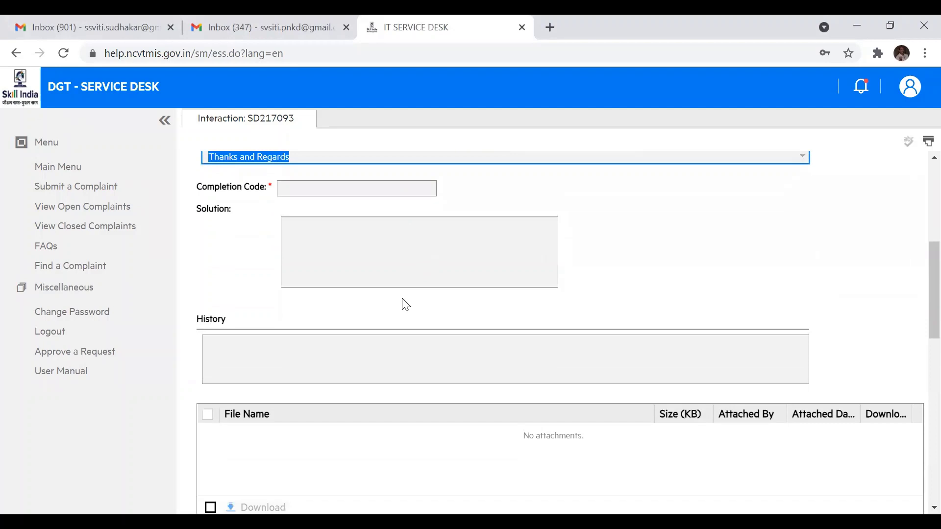
left_click(327, 189)
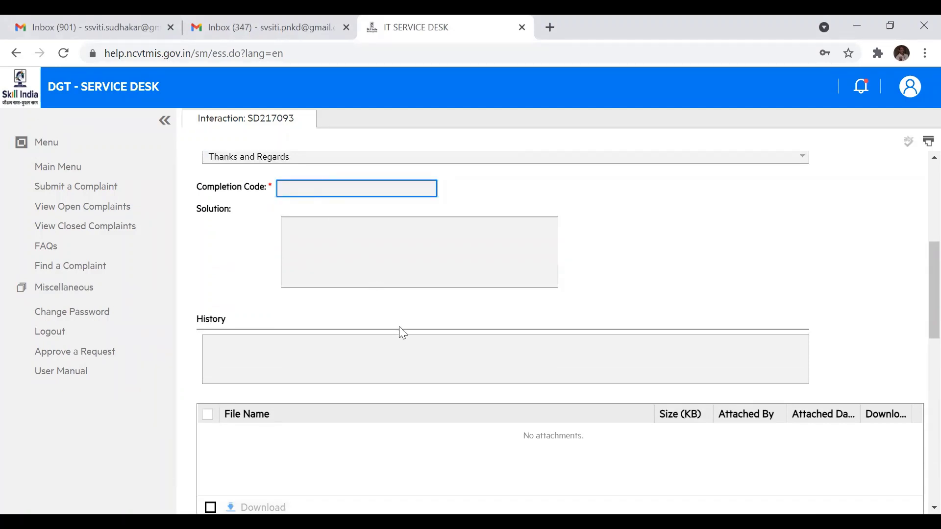
left_click(338, 239)
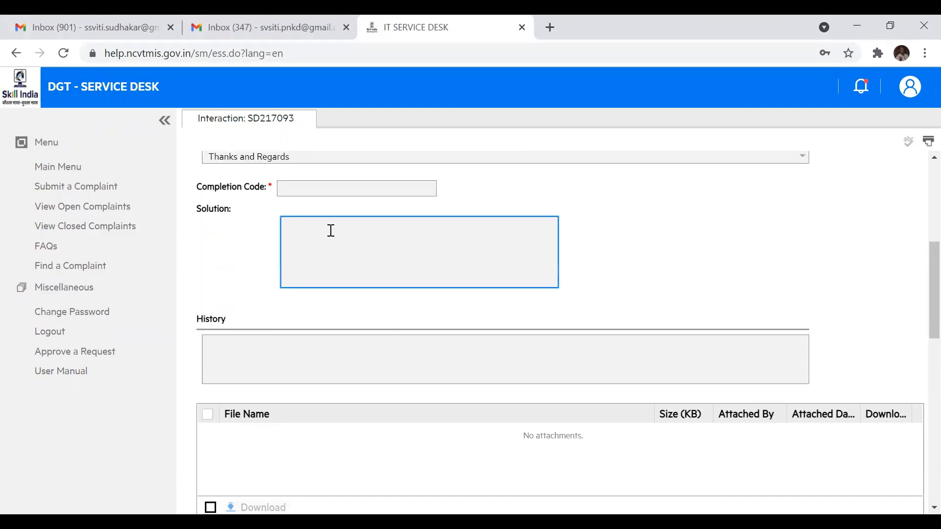
scroll(331, 230, "down", 4)
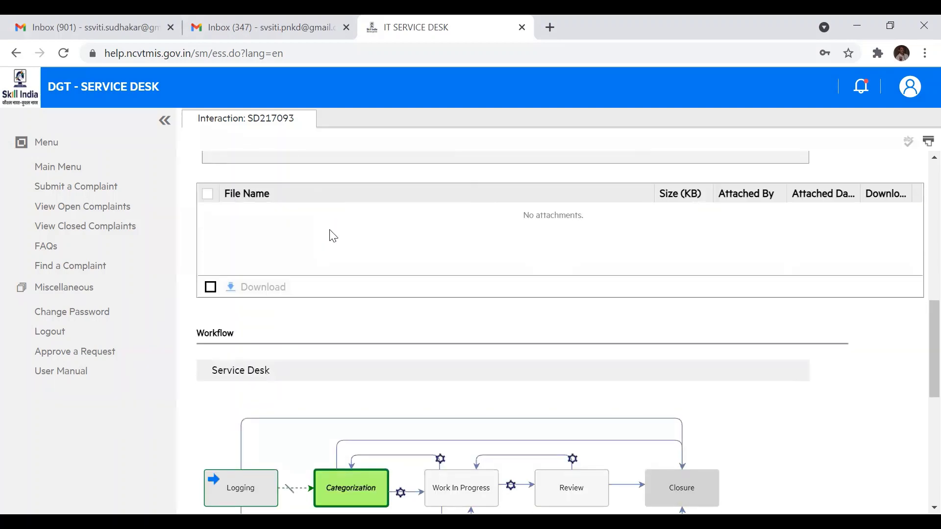
scroll(333, 236, "down", 4)
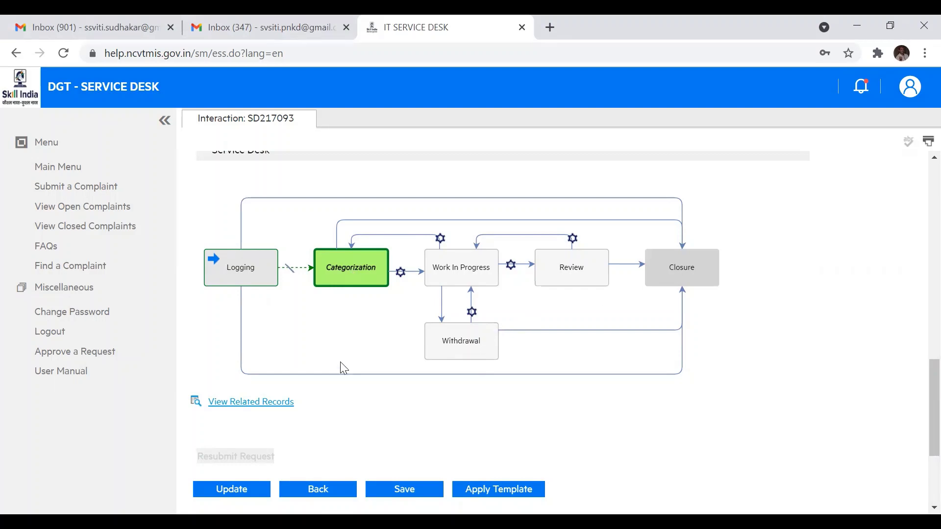
scroll(343, 369, "up", 3)
scroll(343, 369, "up", 15)
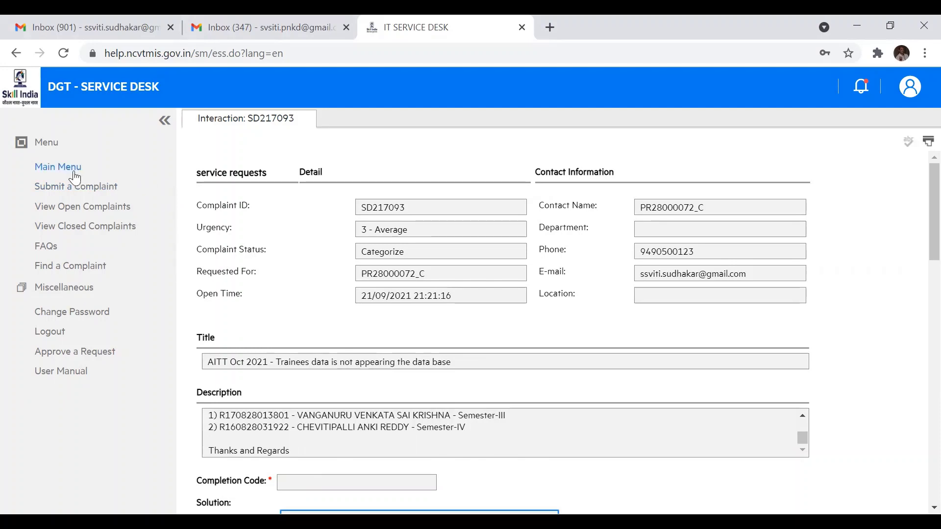
left_click(72, 210)
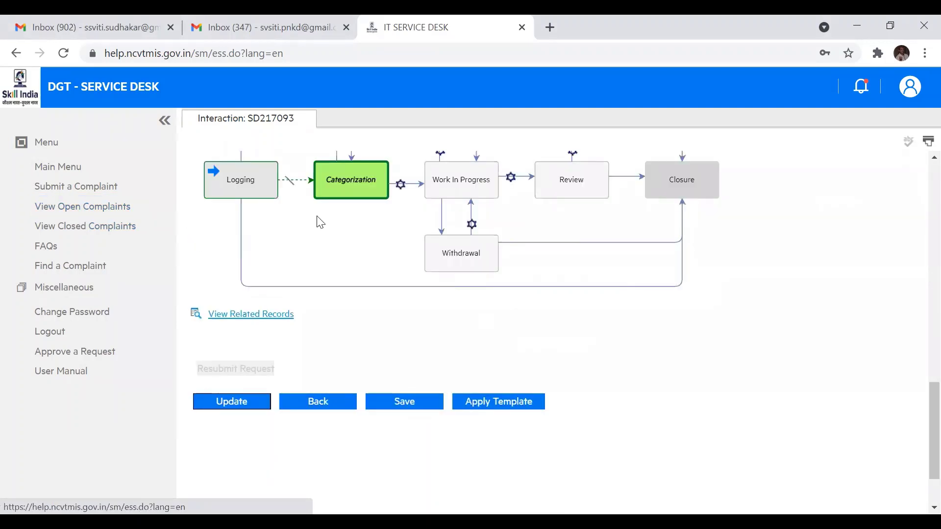
scroll(346, 221, "up", 10)
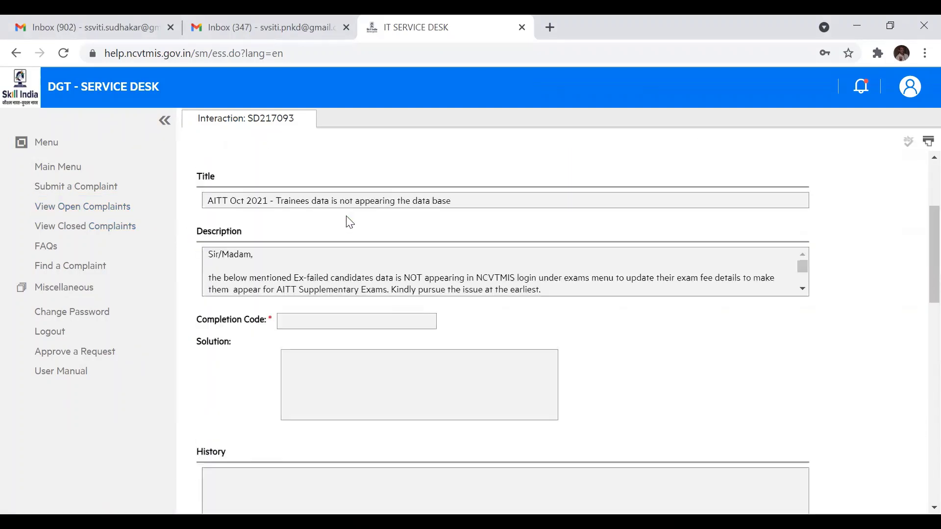
scroll(349, 222, "up", 3)
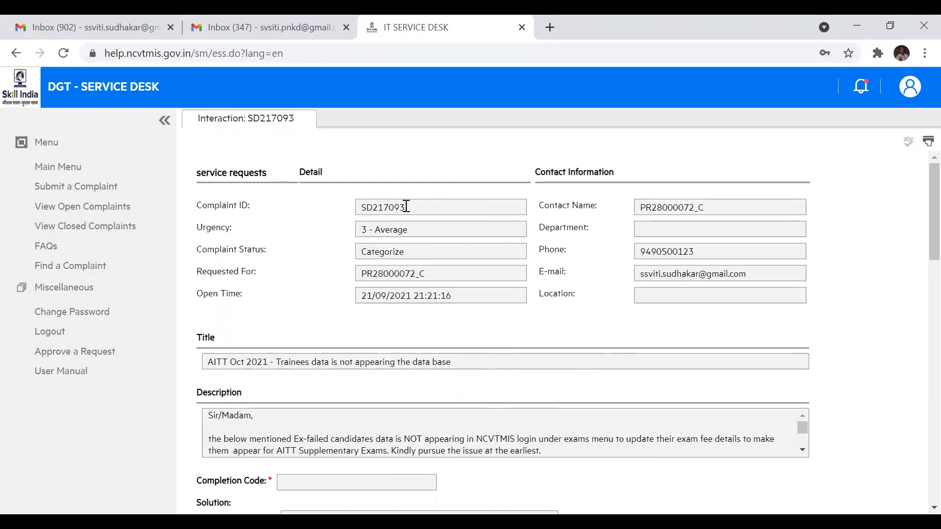
- Show the seven closed complaints, SD157099 to SD206043, with their close dates
left_click(108, 227)
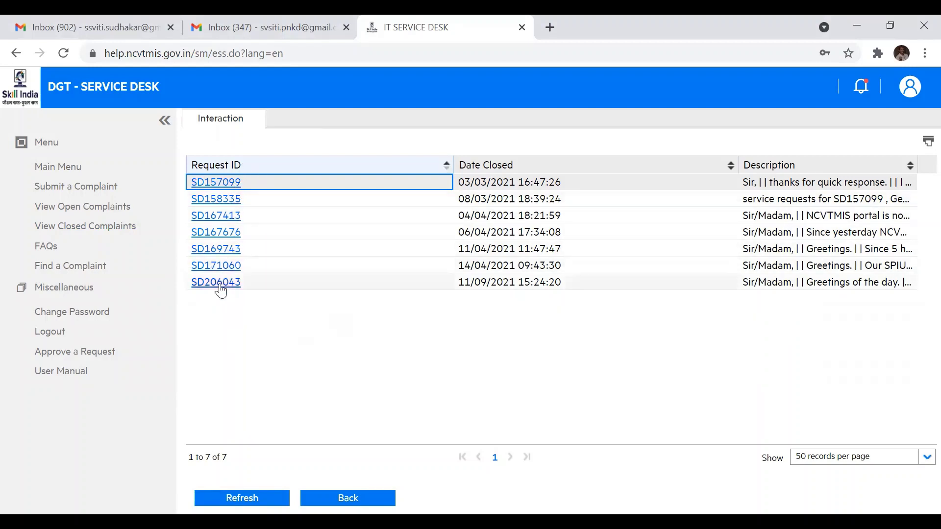
- Open closed complaint SD157099 and scroll to its resolution note
left_click(221, 183)
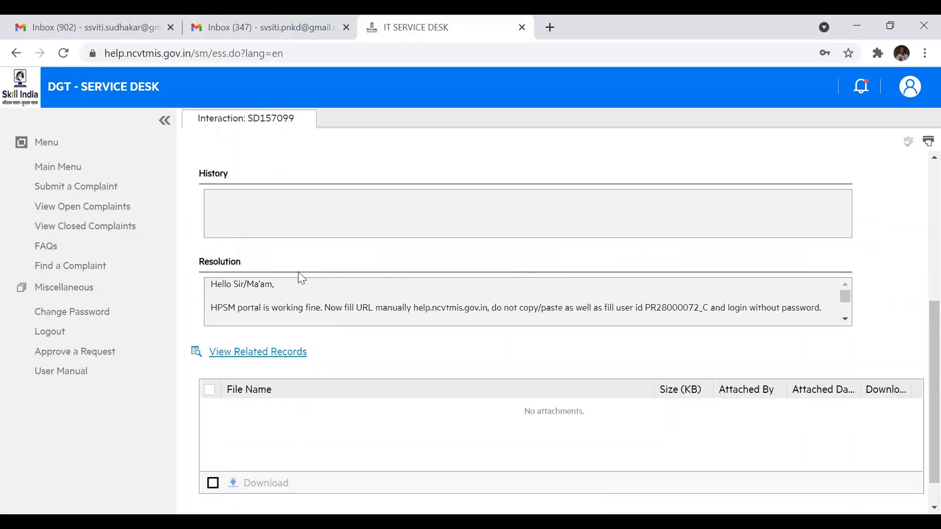
scroll(299, 274, "up", 5)
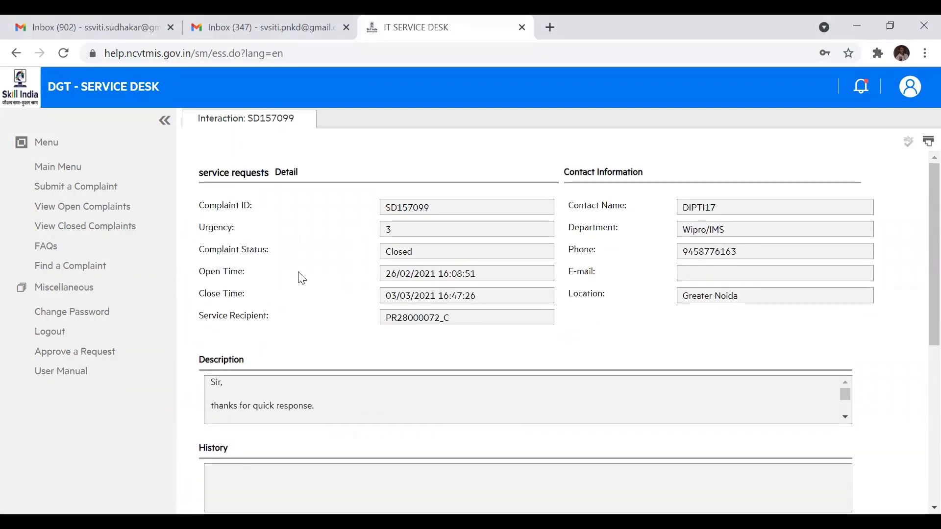
scroll(300, 277, "down", 6)
scroll(299, 275, "down", 4)
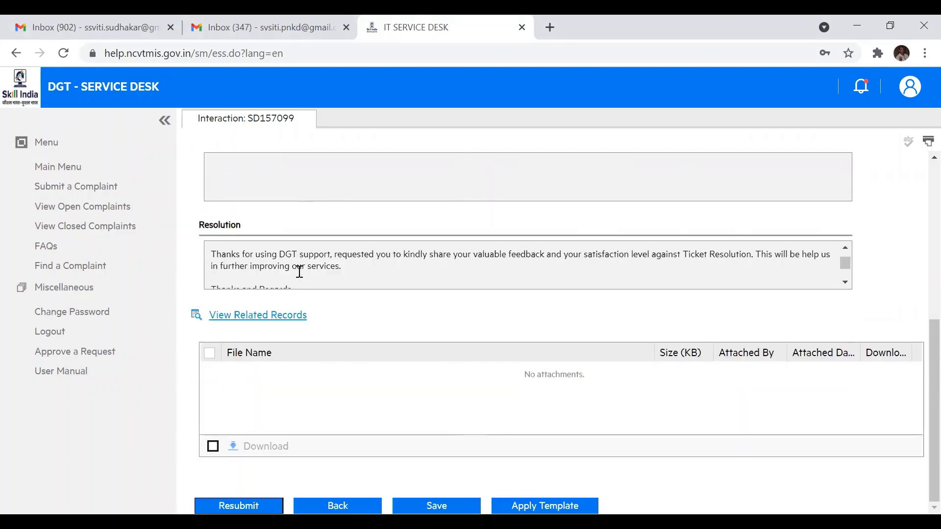
scroll(300, 275, "up", 4)
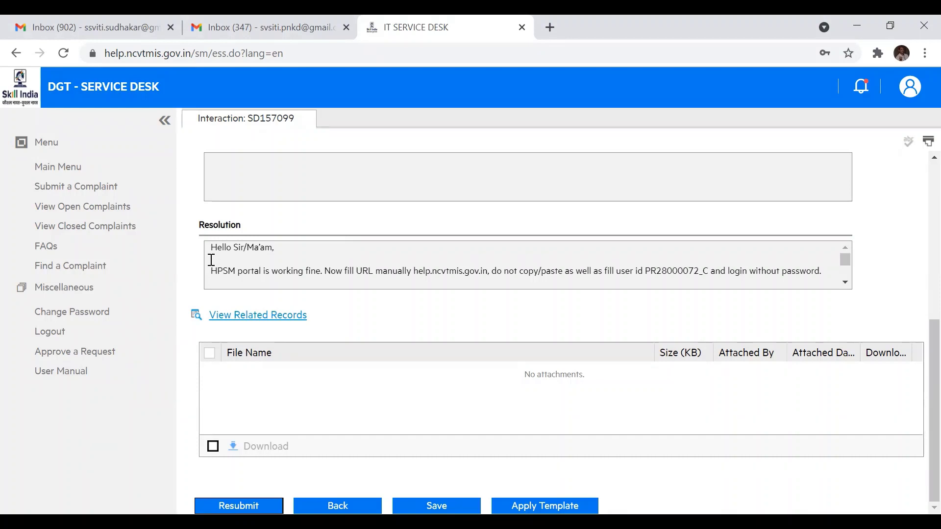
scroll(218, 260, "up", 3)
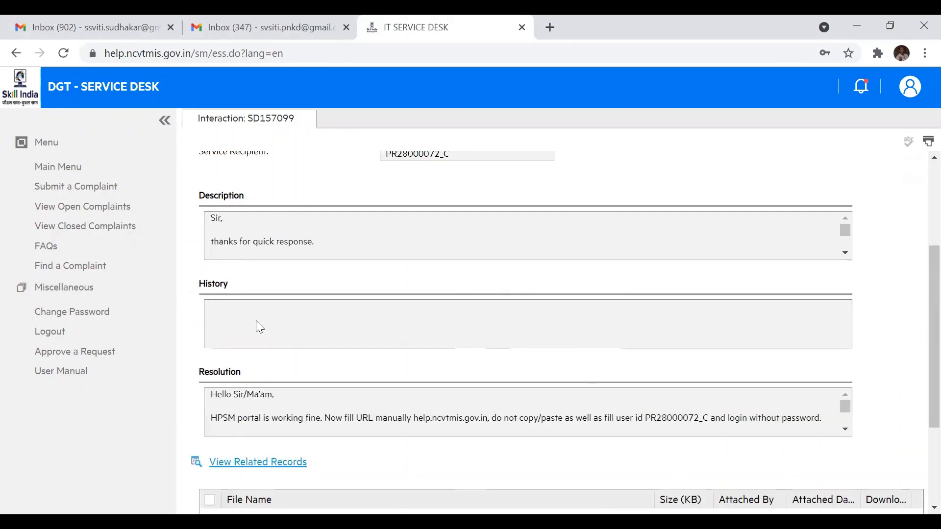
scroll(255, 321, "down", 5)
scroll(253, 334, "down", 1)
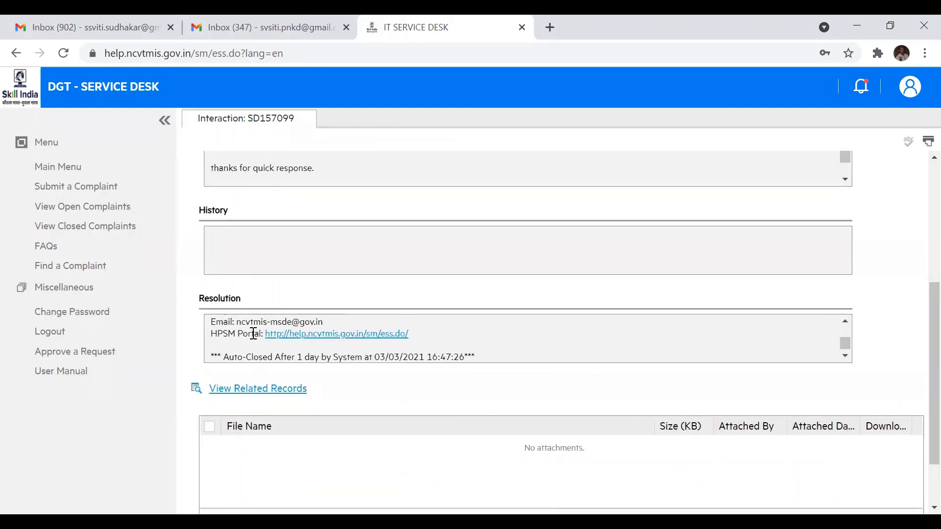
scroll(253, 333, "up", 4)
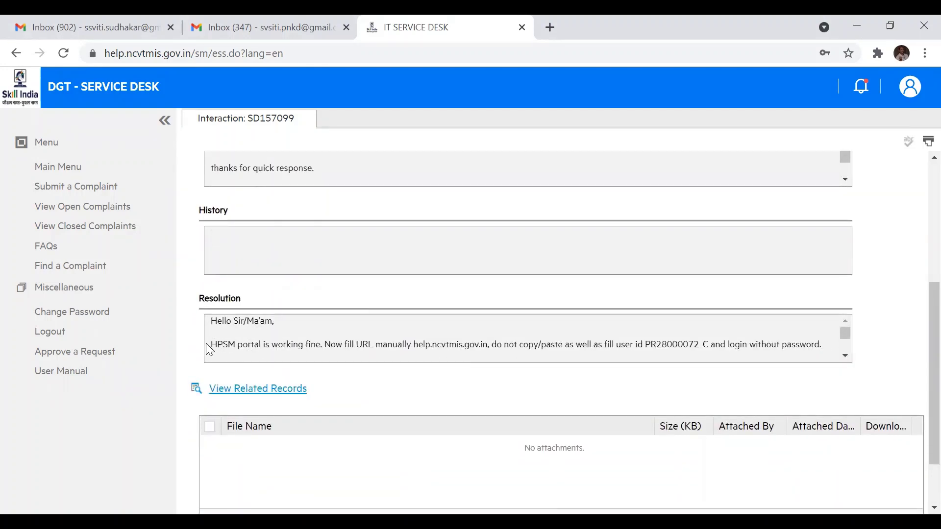
left_click_drag(210, 346, 505, 346)
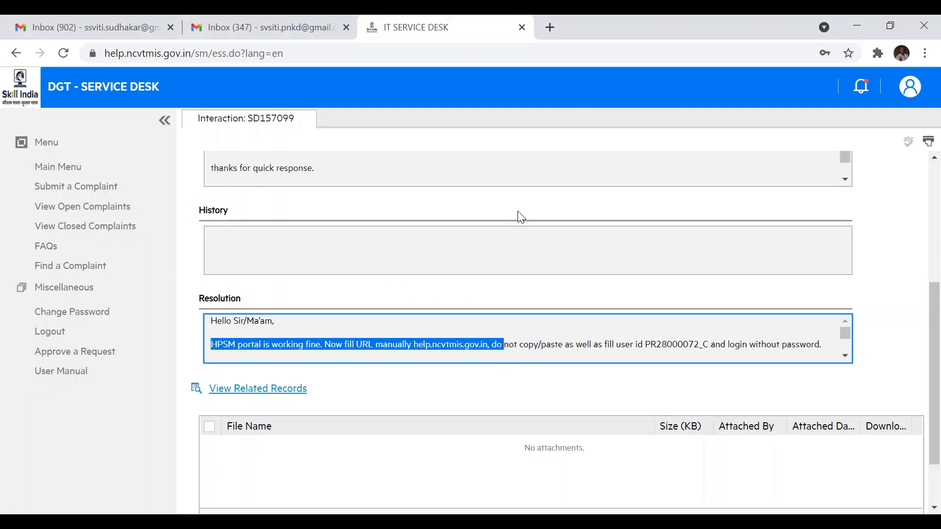
scroll(521, 217, "up", 5)
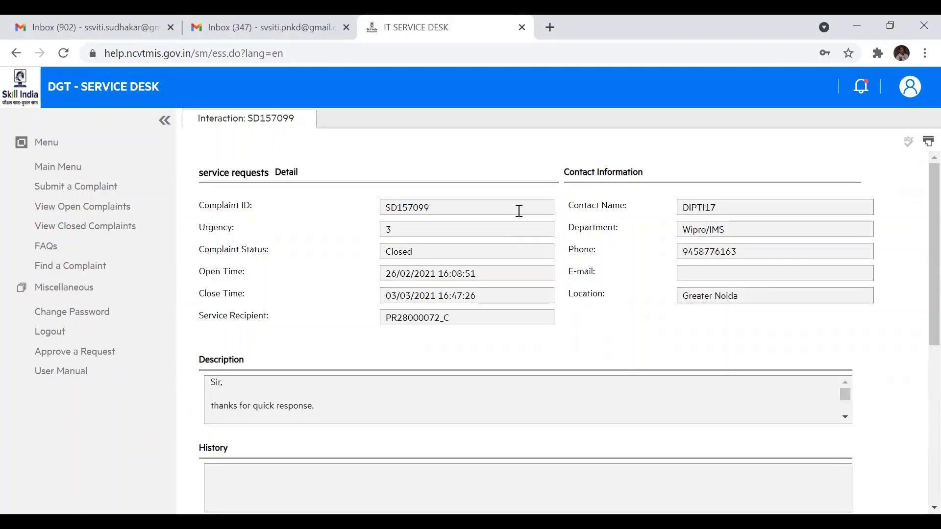